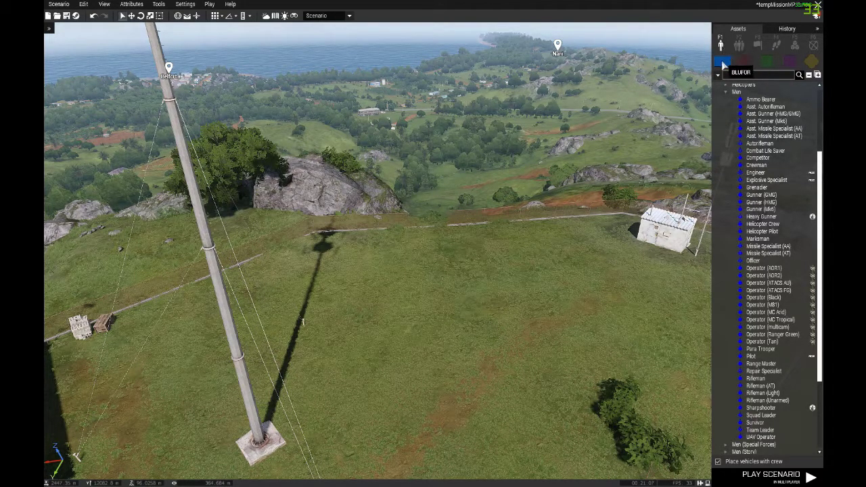
- Place one NATO Rifleman (Unarmed) on the grass near the middle of the field
scroll(729, 174, up, 5)
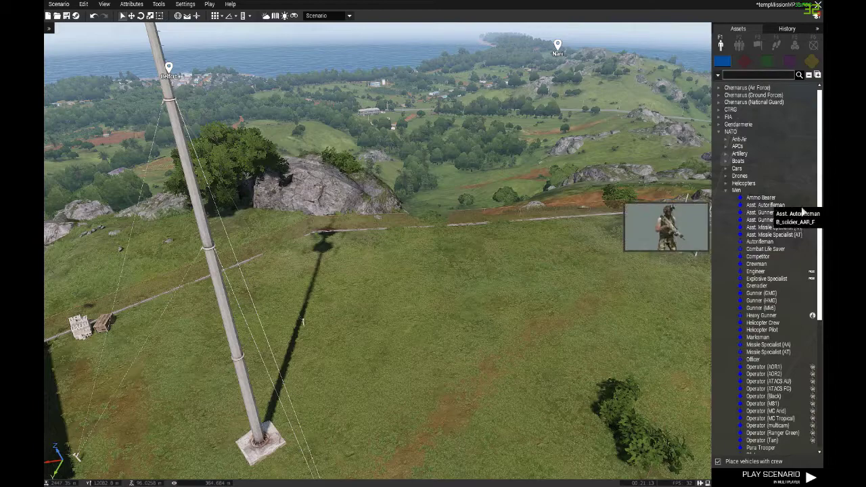
scroll(775, 231, down, 1)
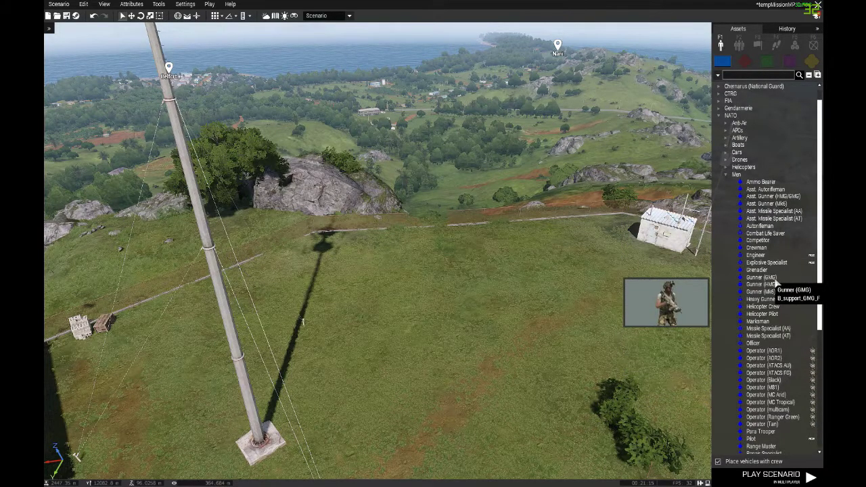
scroll(777, 283, down, 5)
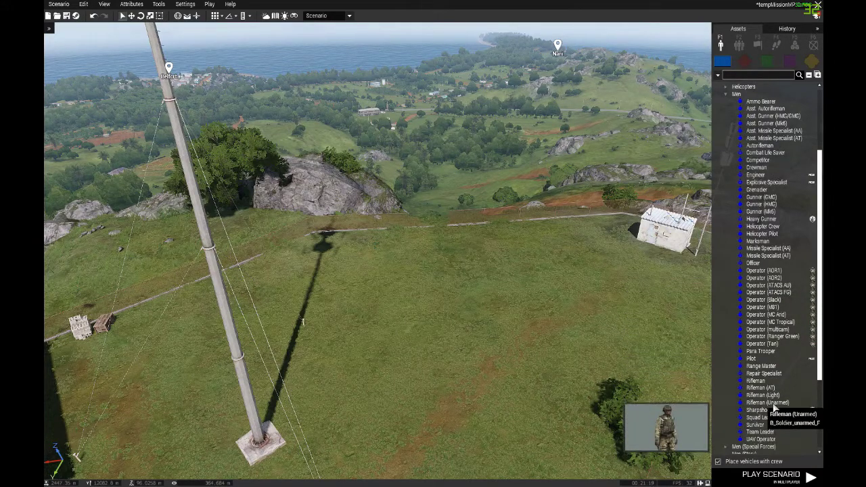
click(774, 405)
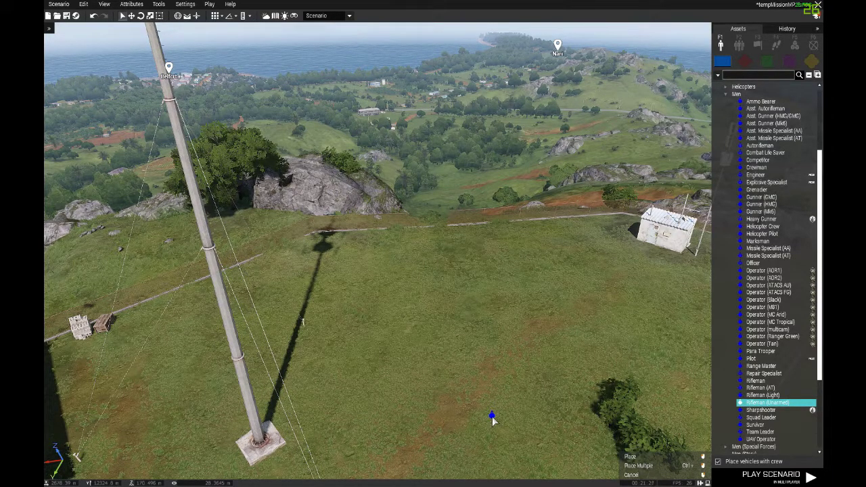
click(439, 371)
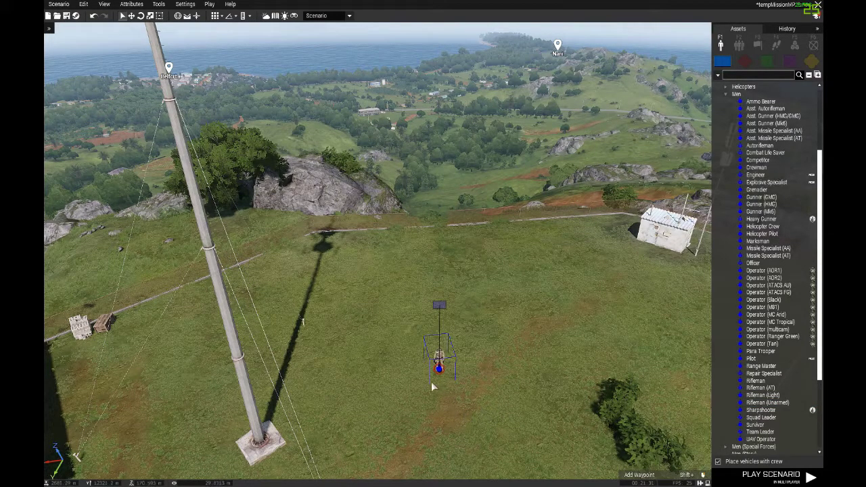
scroll(431, 381, up, 5)
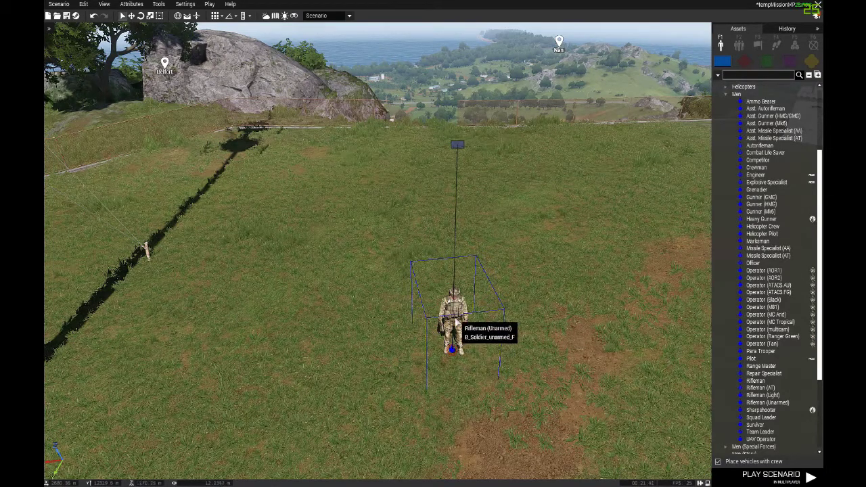
right_click(456, 312)
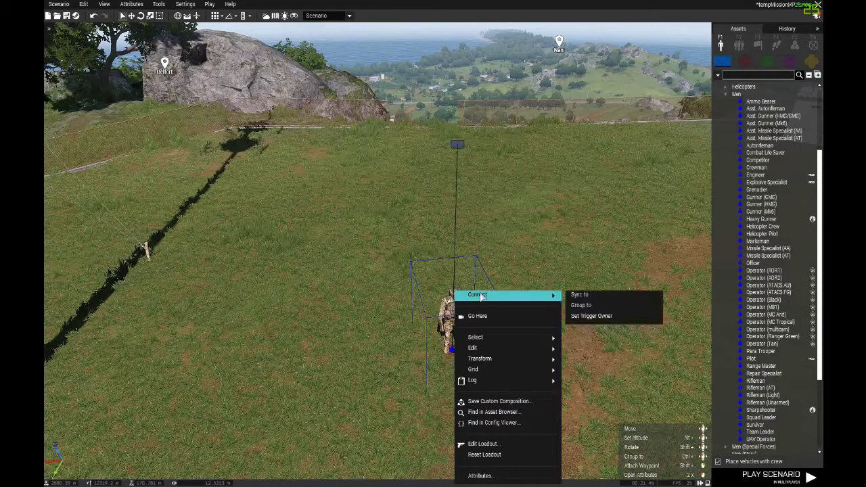
- Set the rifleman's Role Description attribute to 'Alpha'
click(482, 477)
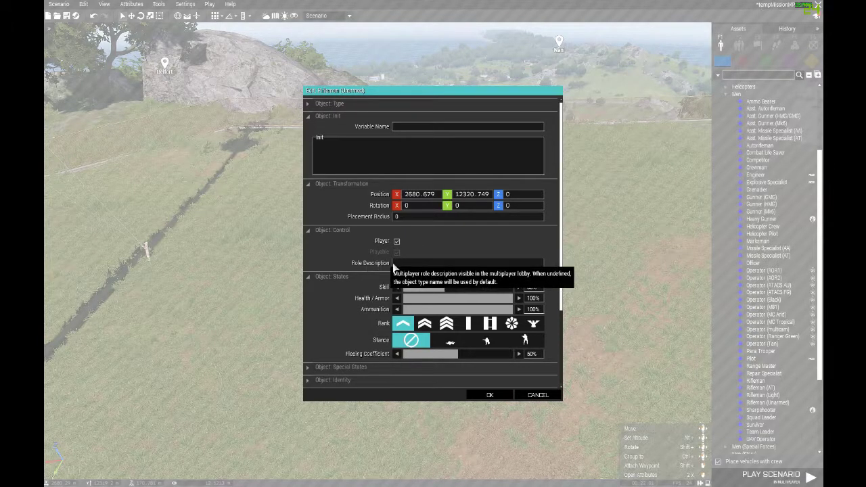
click(401, 264)
text(Alpha)
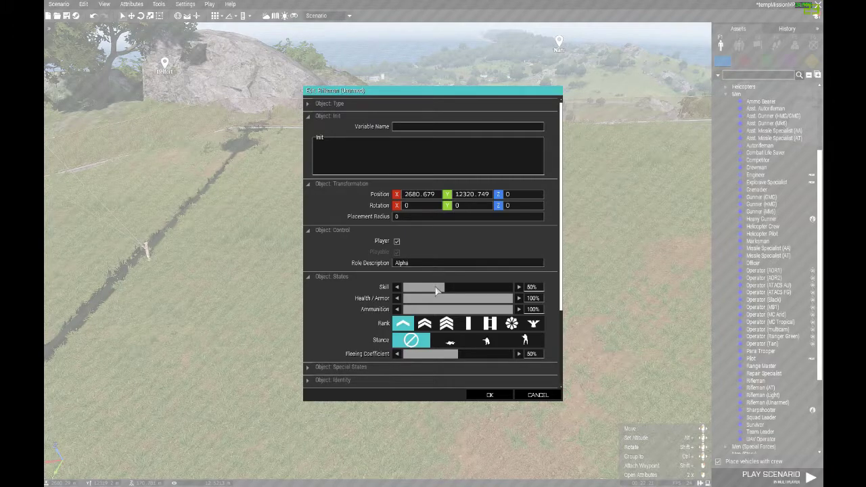
click(490, 395)
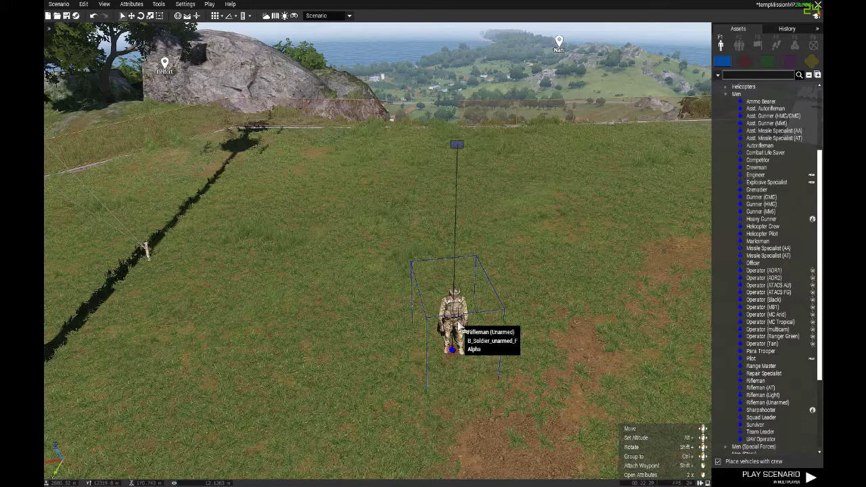
- Place five more unarmed riflemen in a row left of the first, then box-select the row
click(403, 325)
click(368, 313)
click(330, 308)
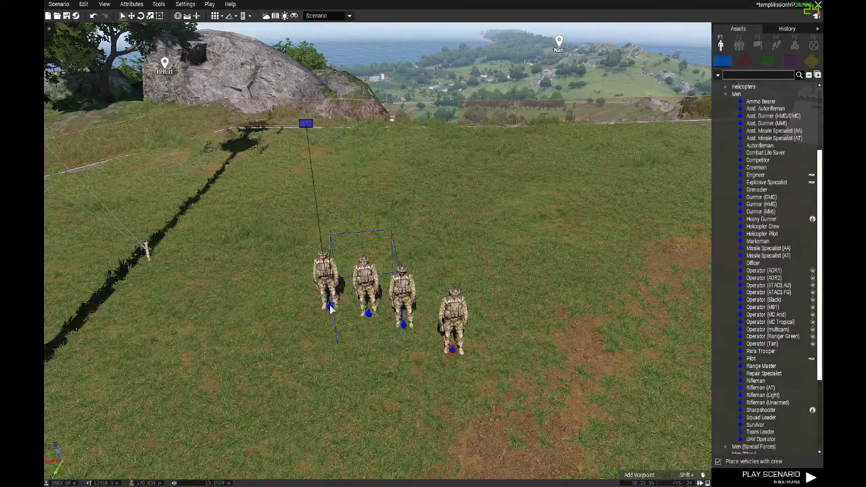
click(295, 298)
click(264, 289)
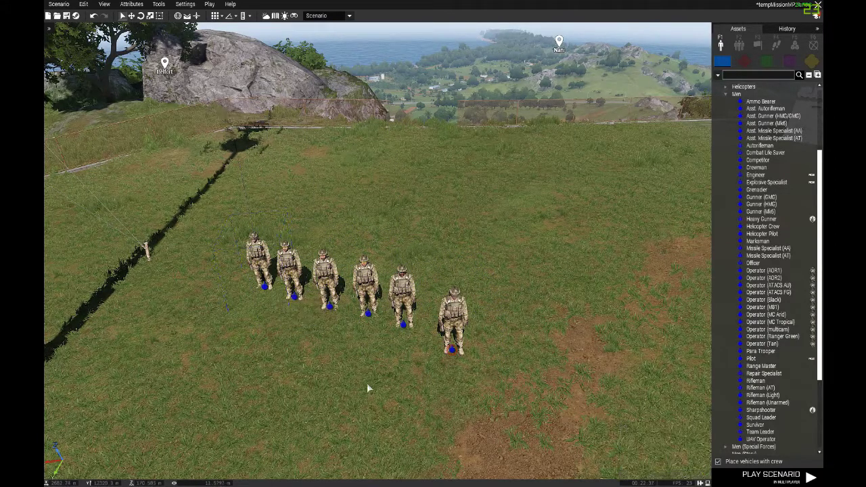
scroll(366, 367, up, 3)
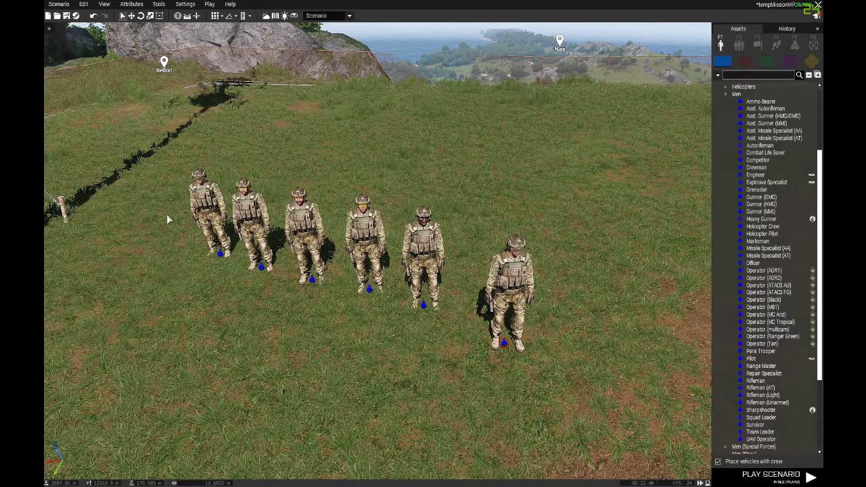
drag(168, 217, 452, 323)
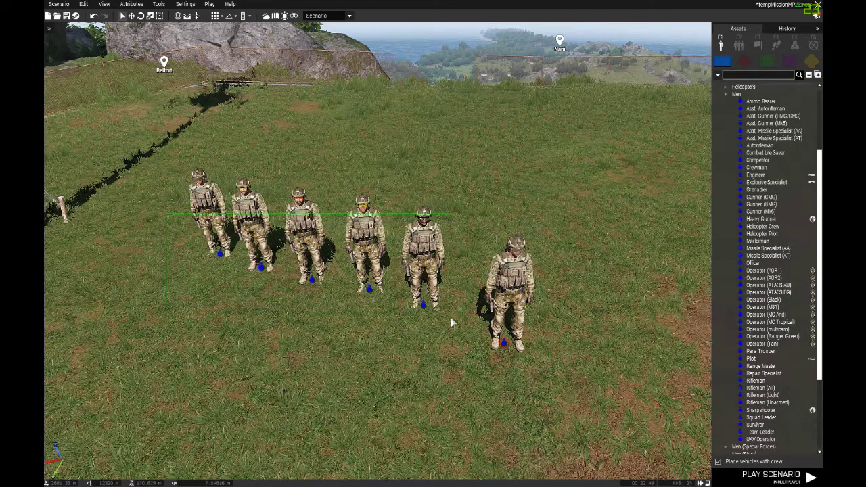
- Tick Playable in the six riflemen's shared attributes, keeping role description Alpha
drag(452, 322, 452, 331)
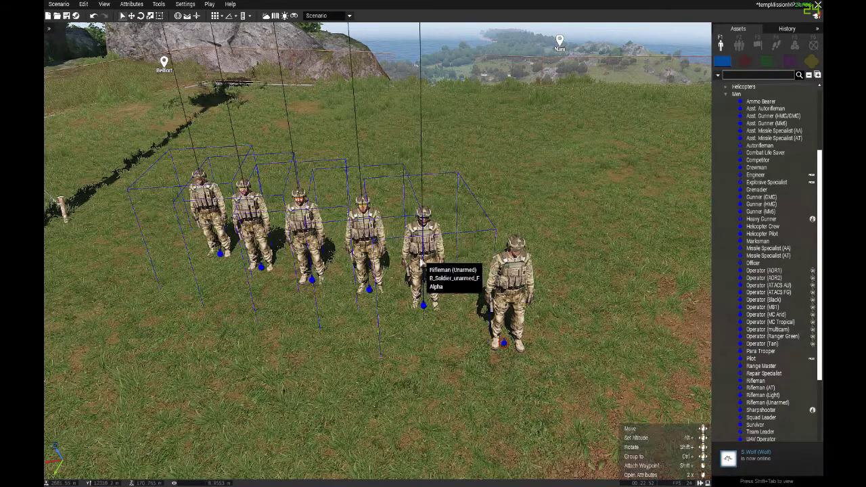
right_click(420, 260)
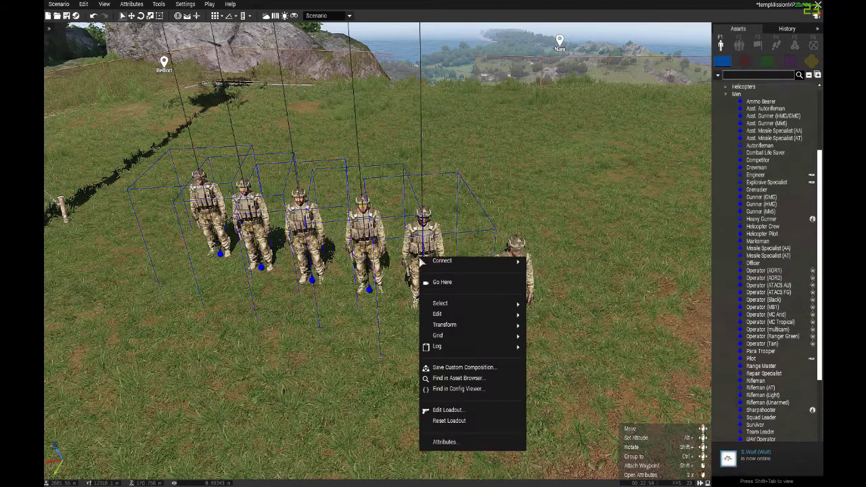
click(443, 441)
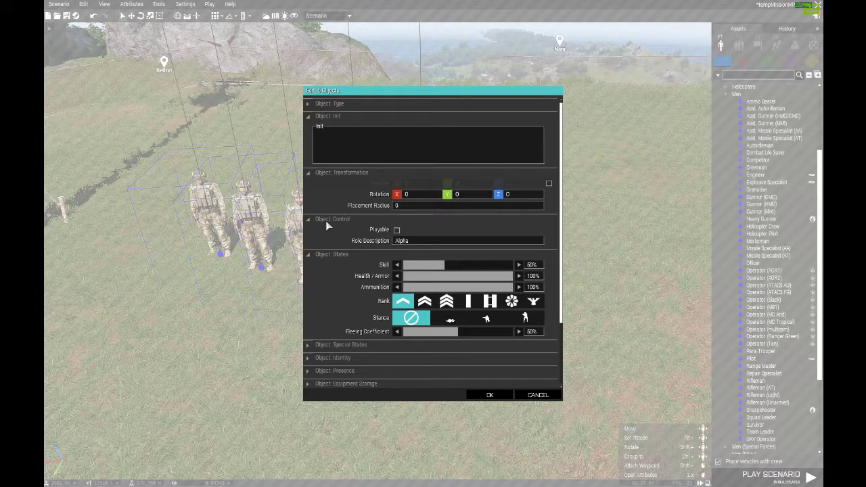
click(397, 231)
click(491, 395)
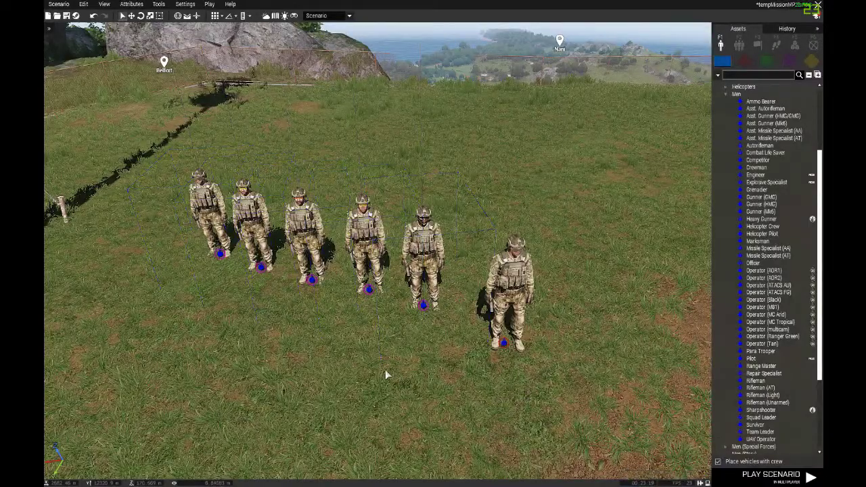
scroll(385, 369, down, 3)
- Group the six selected riflemen to the rightmost soldier, then deselect them
drag(233, 226, 464, 372)
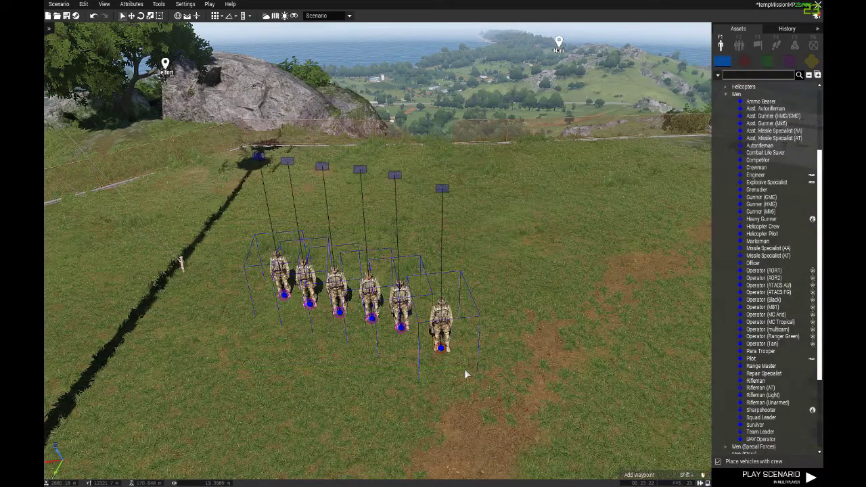
right_click(374, 324)
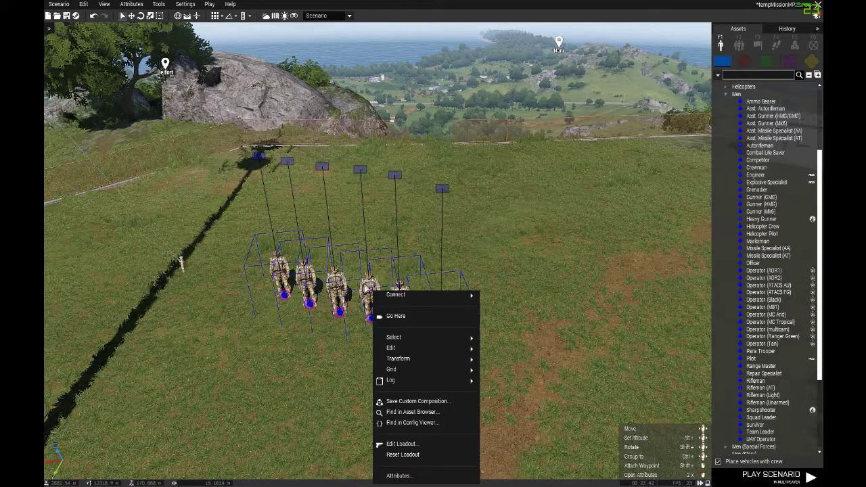
mouse_move(400, 297)
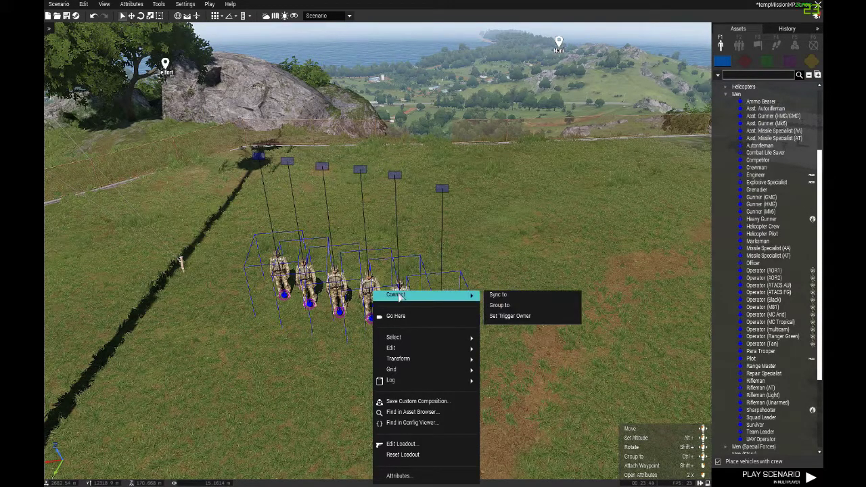
click(506, 307)
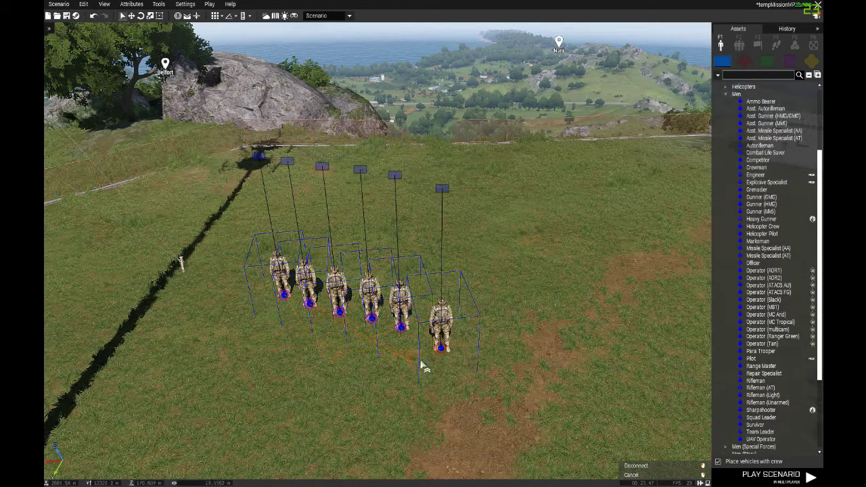
drag(422, 365, 366, 384)
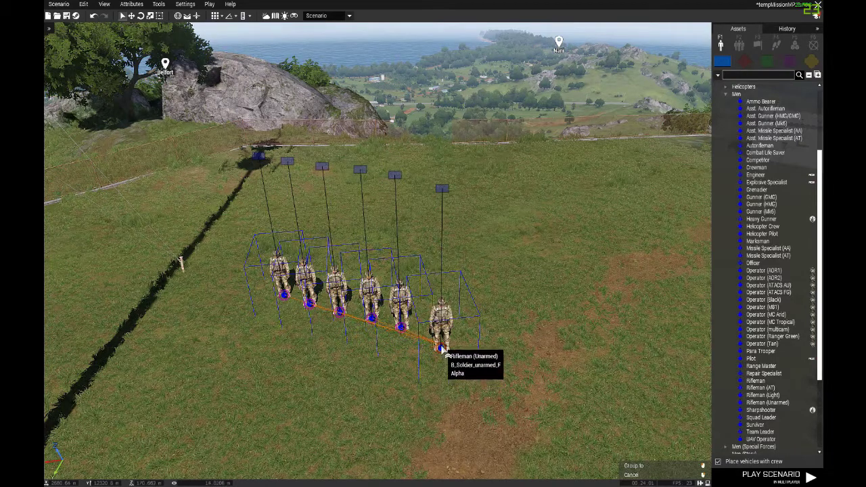
click(443, 350)
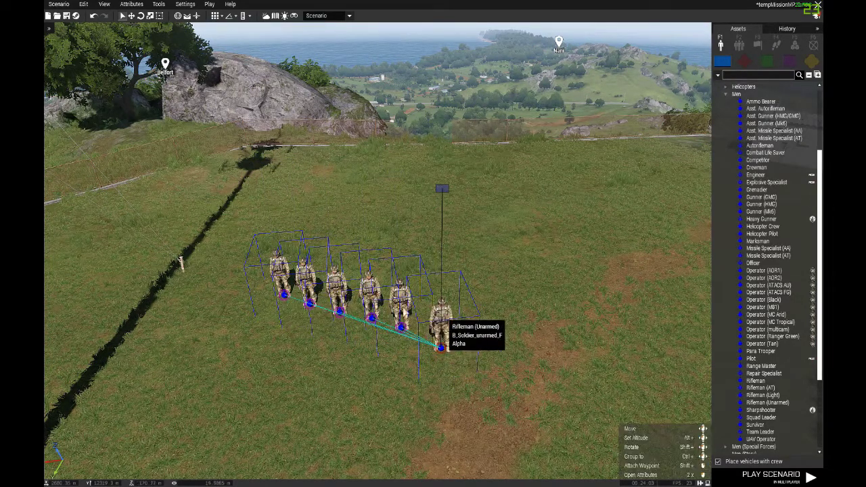
click(440, 347)
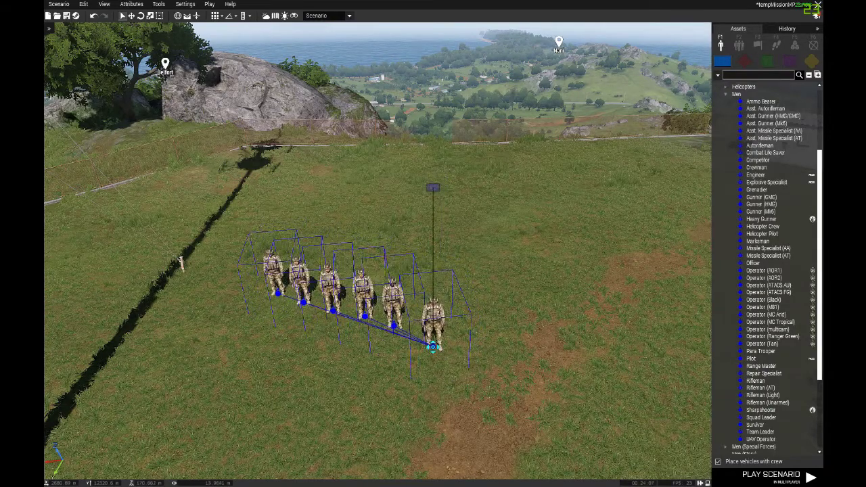
click(416, 387)
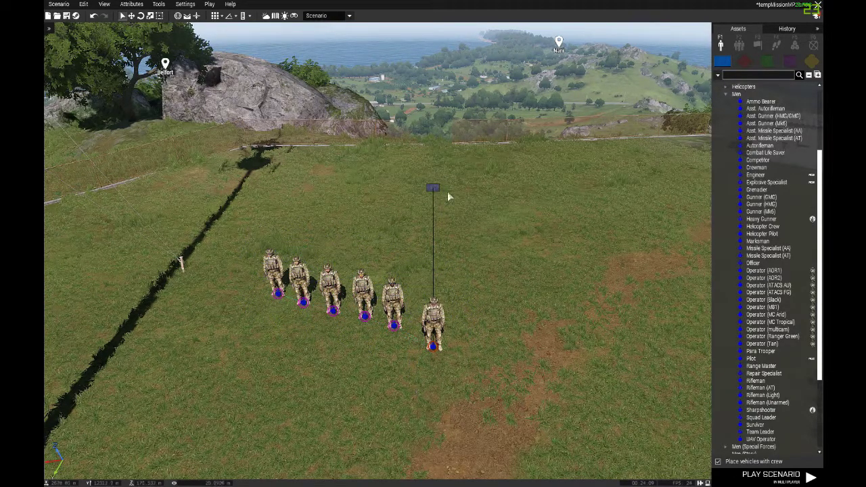
- Paste a copy of the six-rifleman squad and move it up-left beside the original
drag(253, 224, 524, 404)
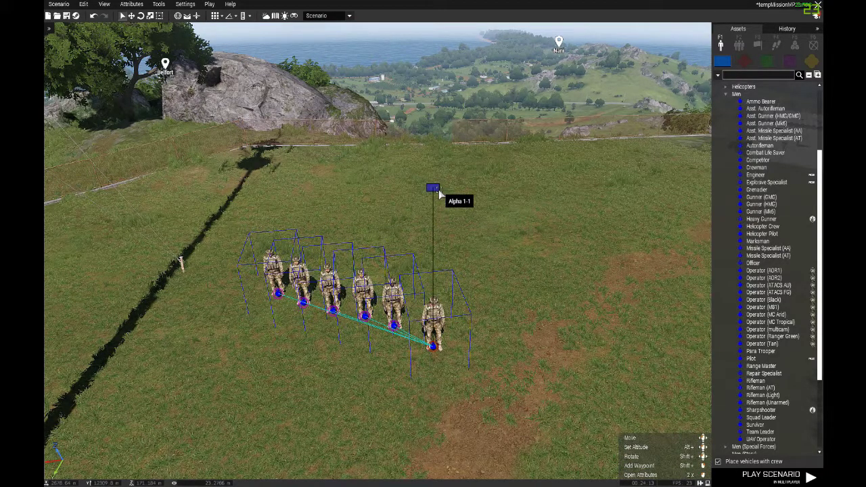
click(498, 285)
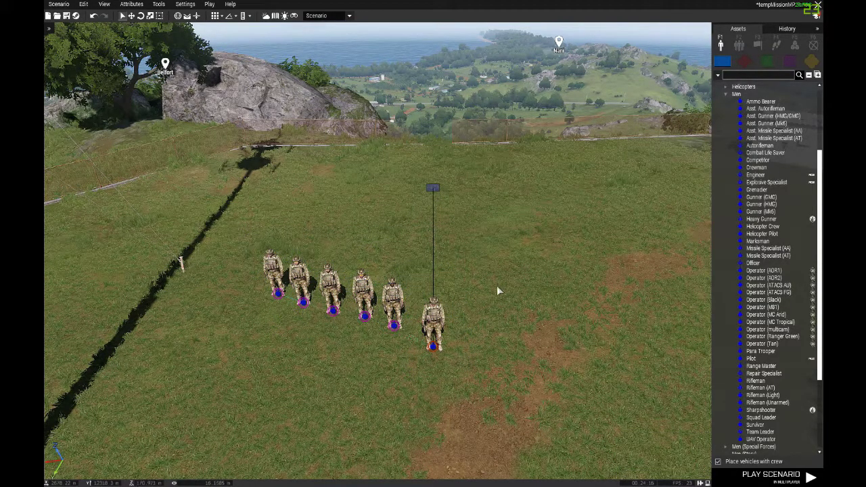
drag(238, 244, 474, 380)
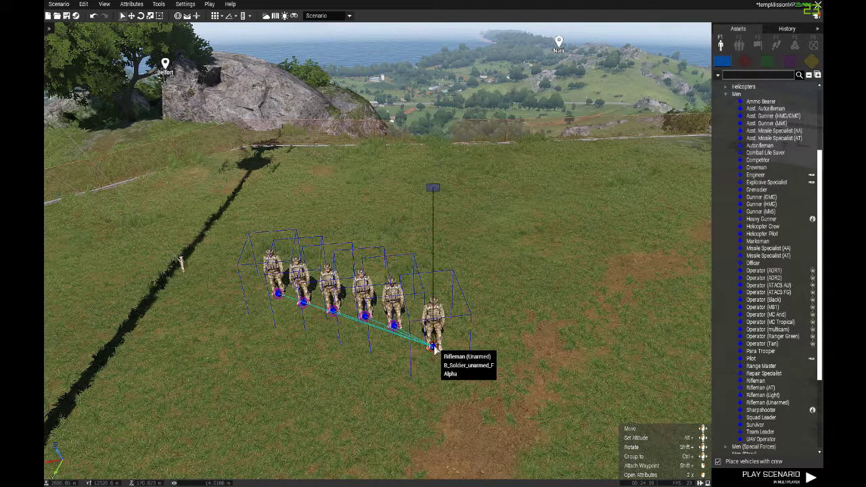
key(ctrl+v)
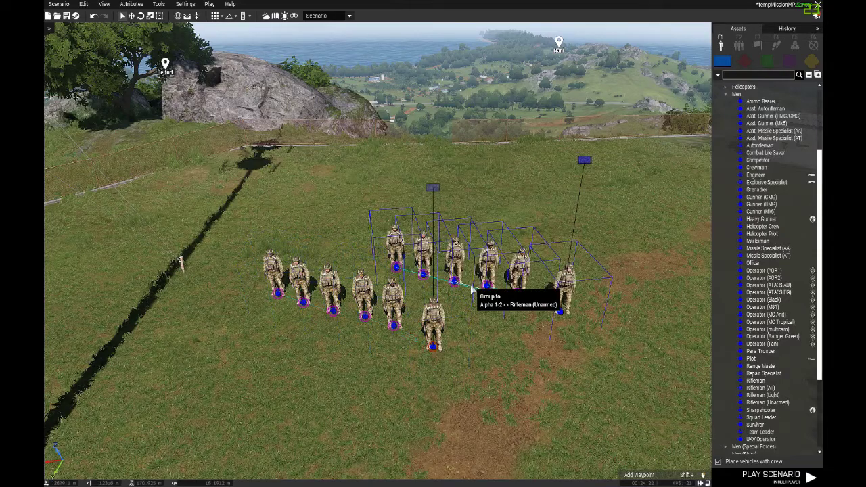
drag(488, 293, 399, 248)
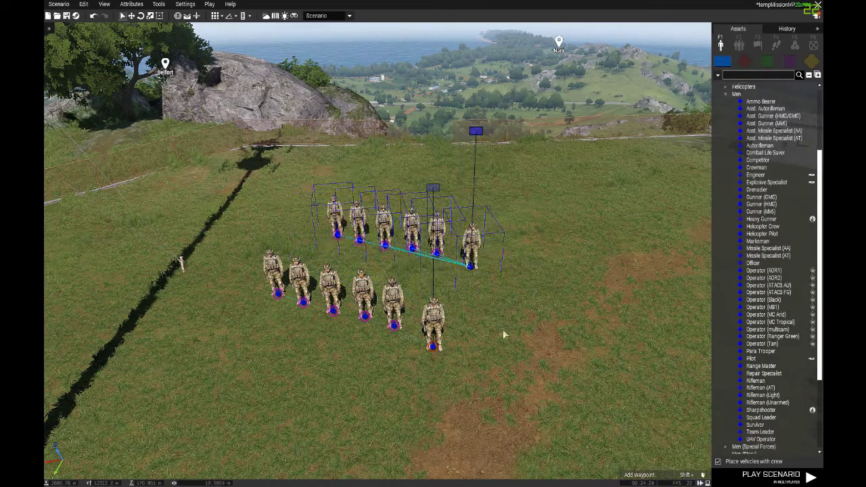
- Orbit the view and open the Attributes of one copied rifleman
scroll(496, 320, down, 2)
click(483, 302)
right_drag(529, 328, 460, 332)
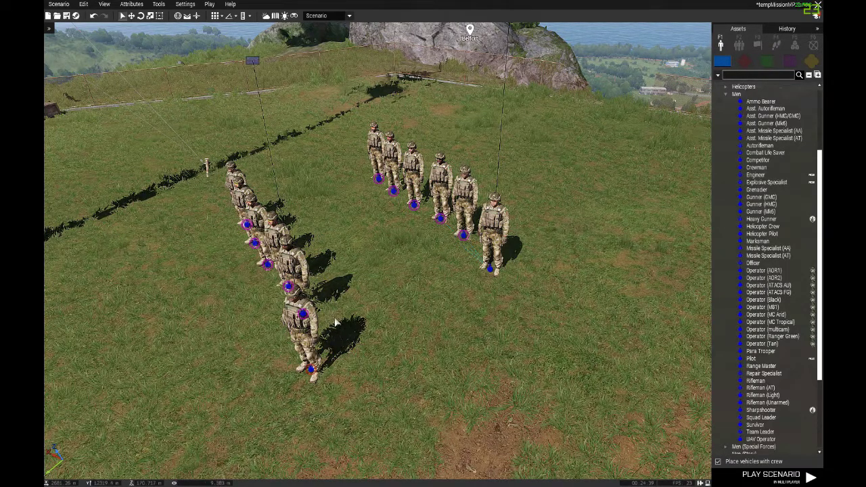
right_click(493, 235)
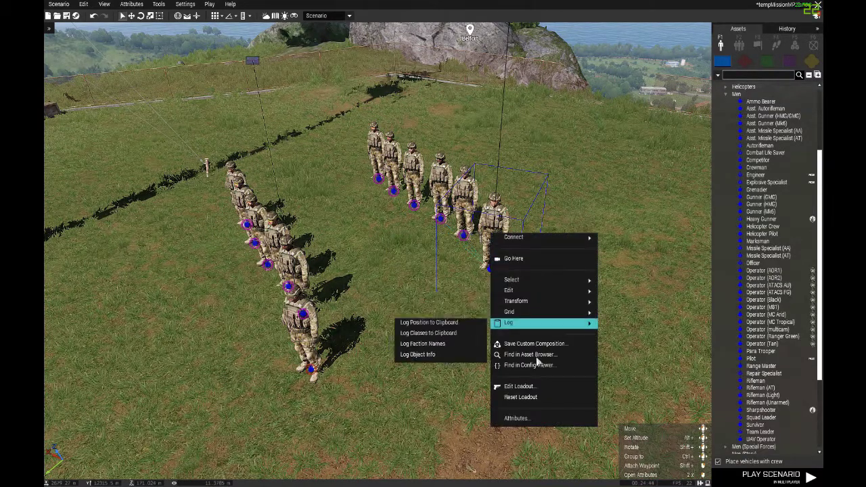
click(523, 414)
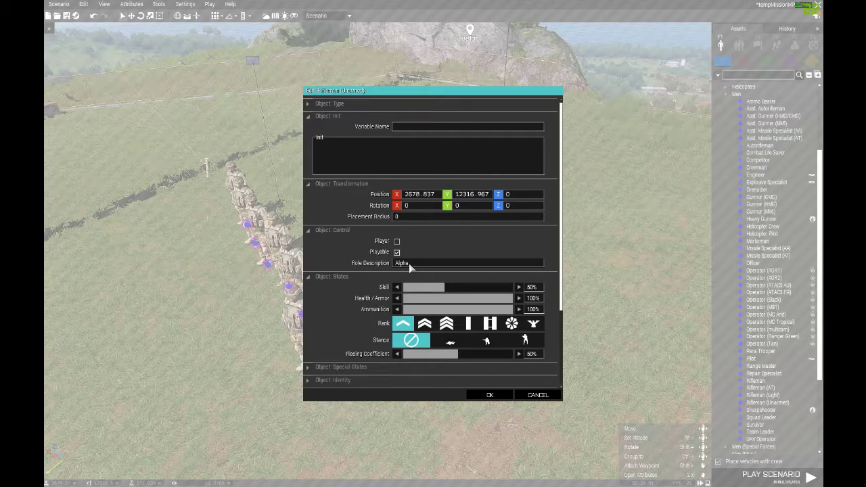
- Replace the copied rifleman's role description Alpha with 'Bravo'
drag(409, 267, 369, 269)
text(Bravo)
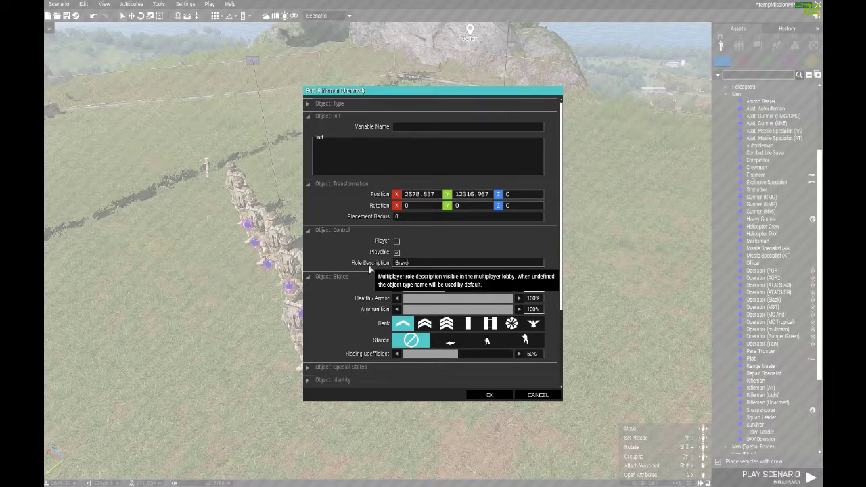
click(490, 395)
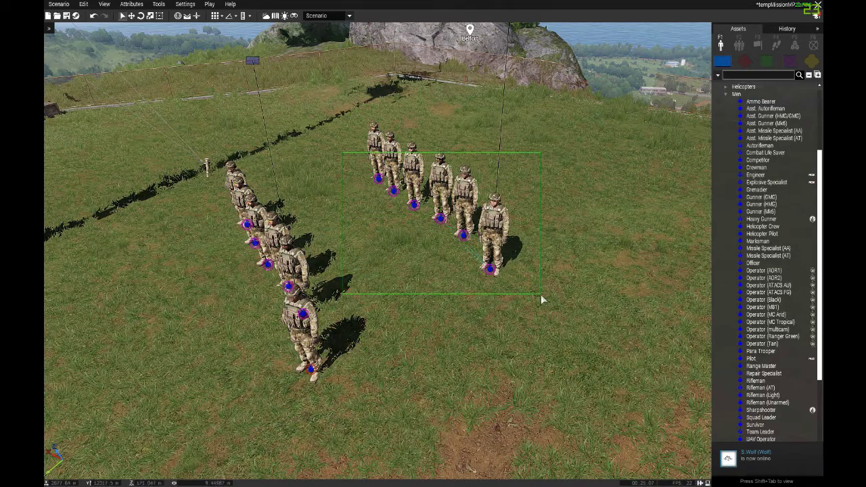
- Apply the Bravo role description to all six soldiers through their shared attributes
right_click(493, 270)
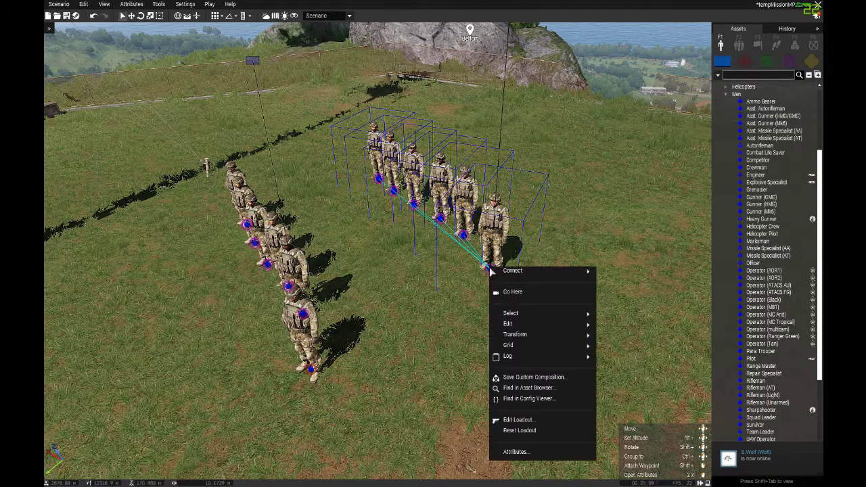
click(516, 453)
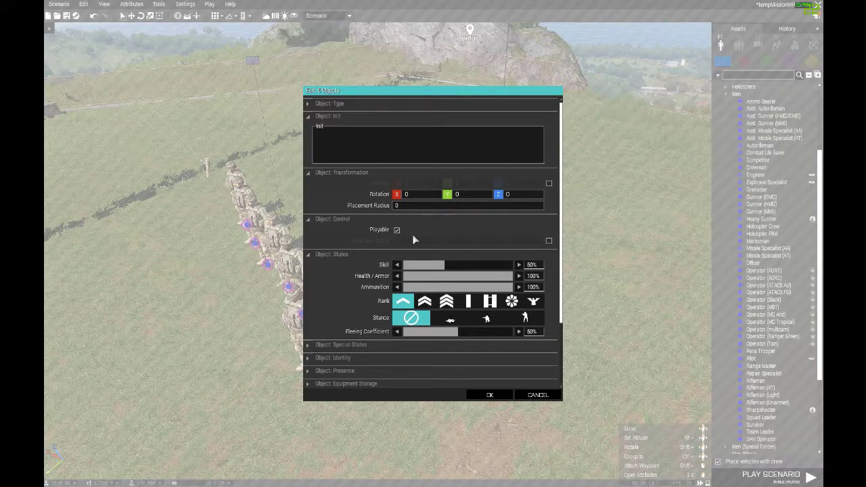
click(549, 240)
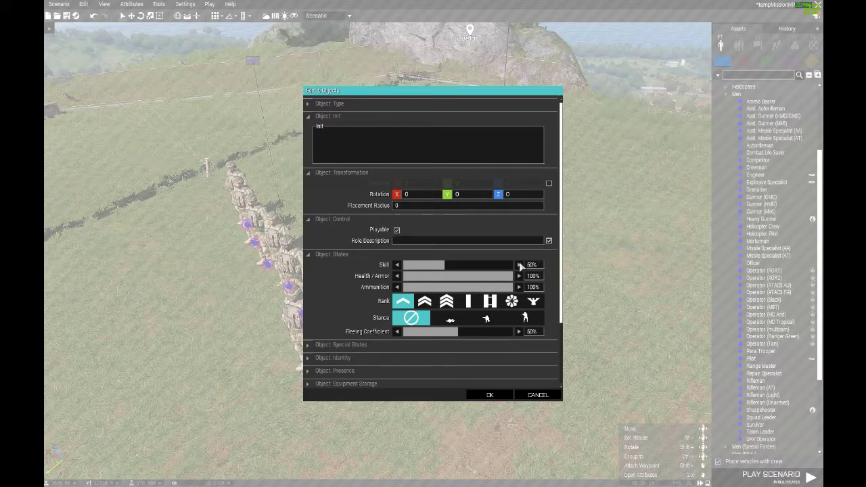
click(422, 242)
click(489, 394)
- Move the Bravo squad down-left nearer the Alpha squad
click(513, 354)
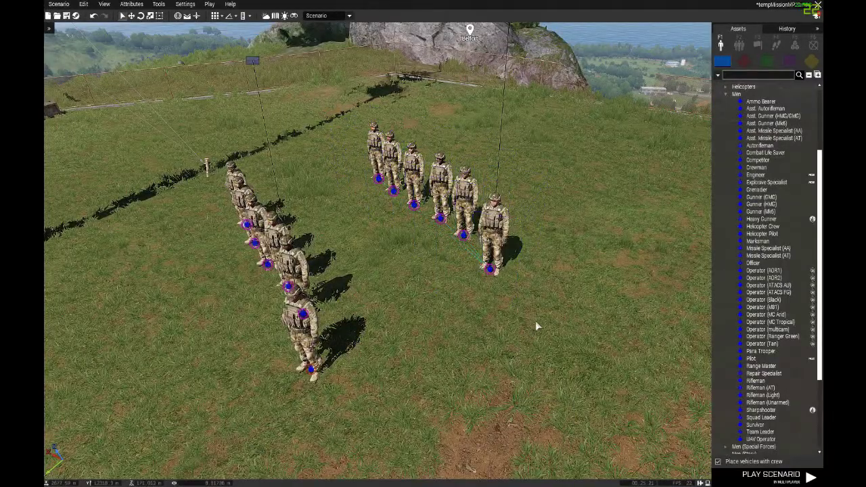
right_drag(535, 321, 482, 332)
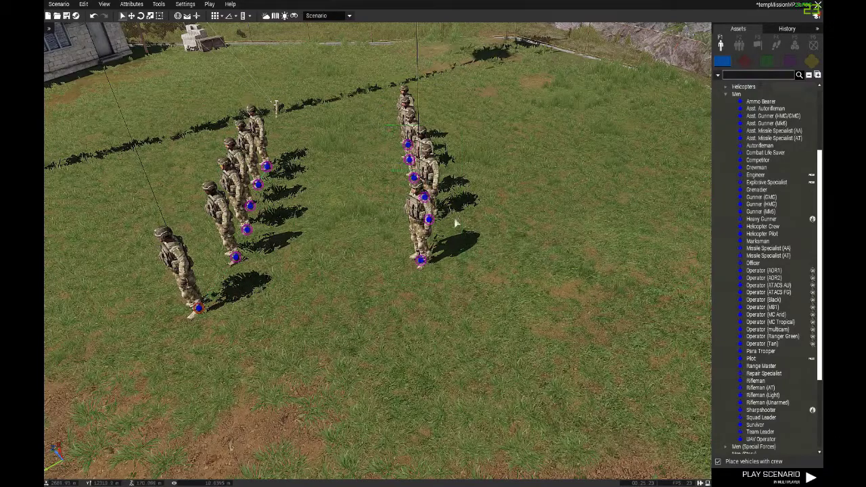
click(435, 274)
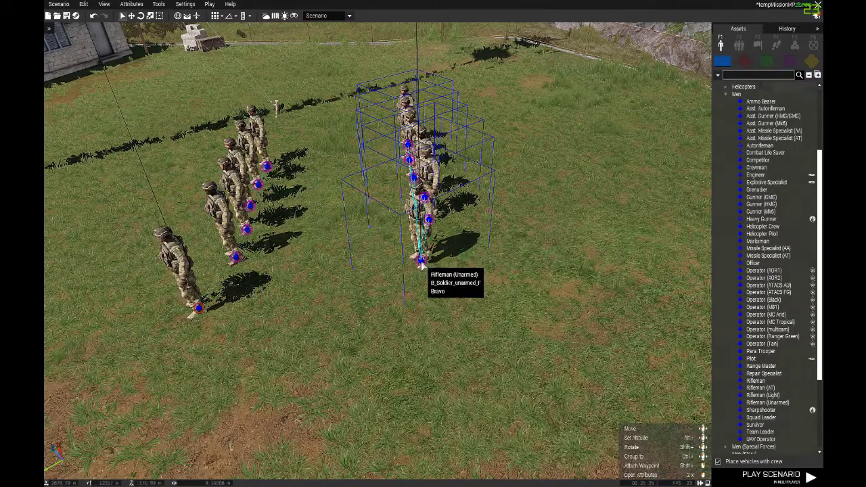
drag(421, 263, 353, 284)
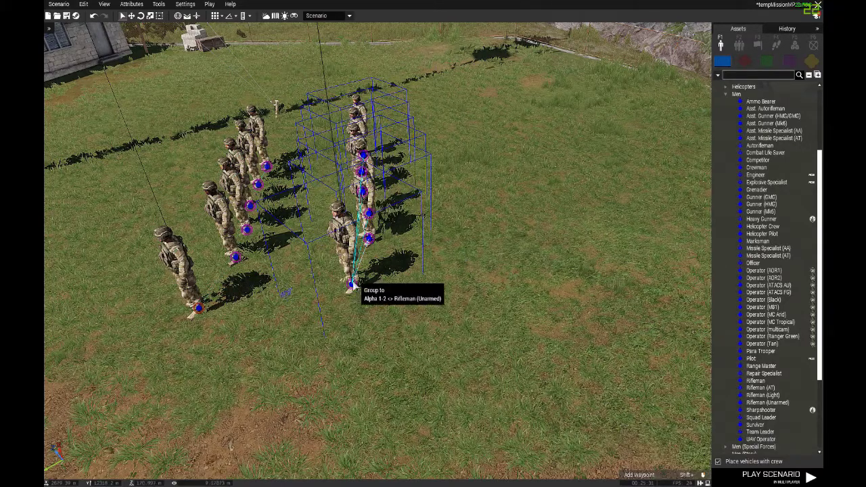
- Paste a third squad as another column and type 'Charlie' as its role description
key(ctrl+v)
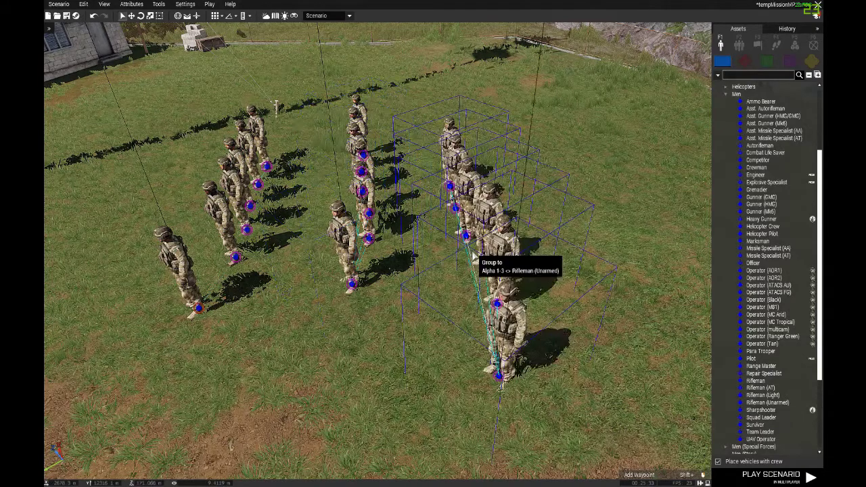
drag(486, 245, 451, 156)
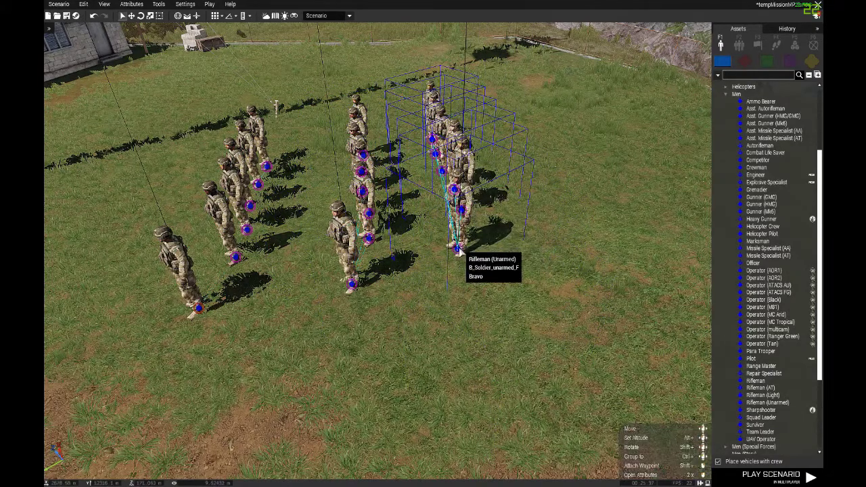
right_click(457, 248)
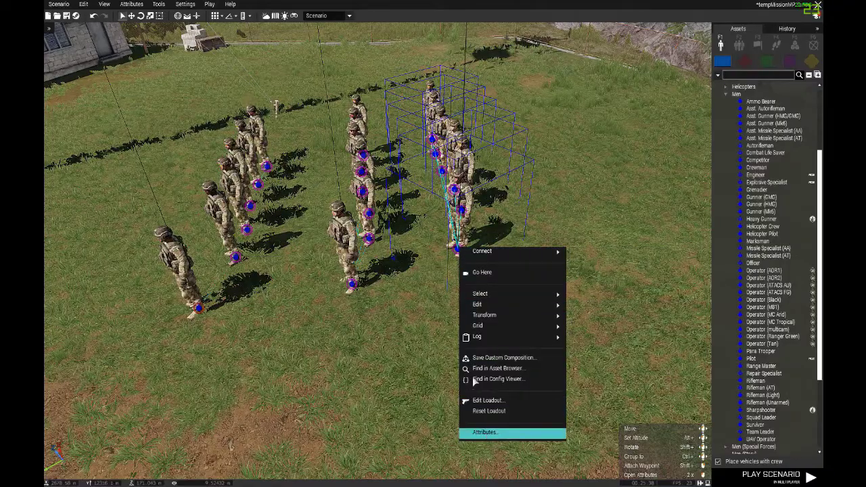
click(486, 435)
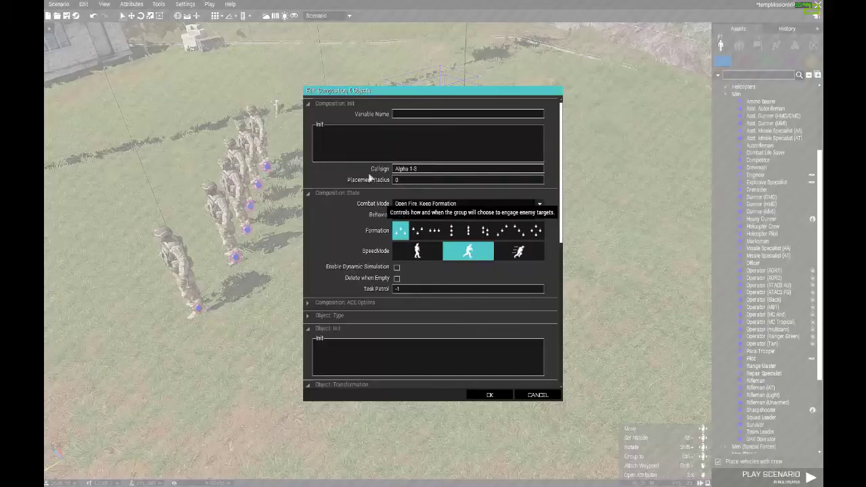
click(310, 108)
click(309, 119)
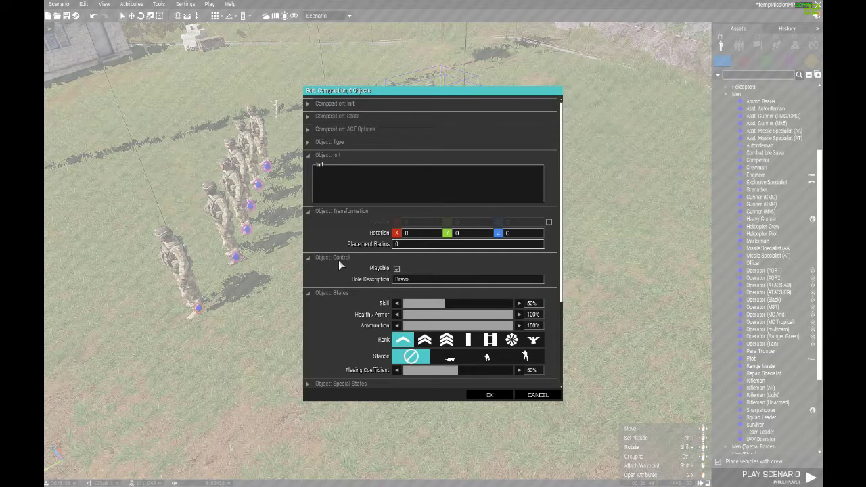
click(410, 279)
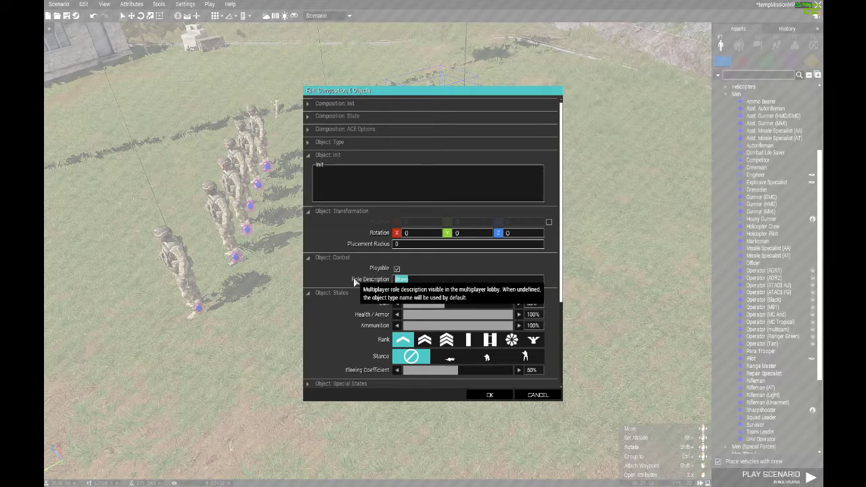
text(Charlie)
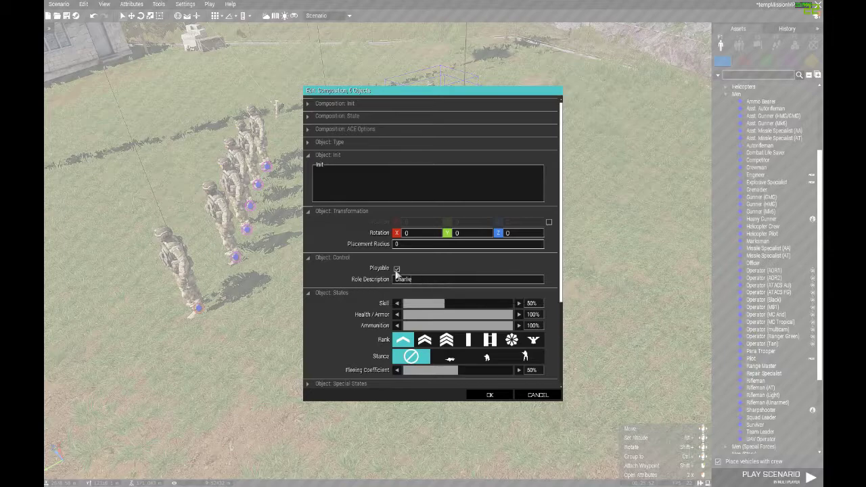
- Confirm the Charlie role, then paste a fourth squad and drag it into line
click(497, 399)
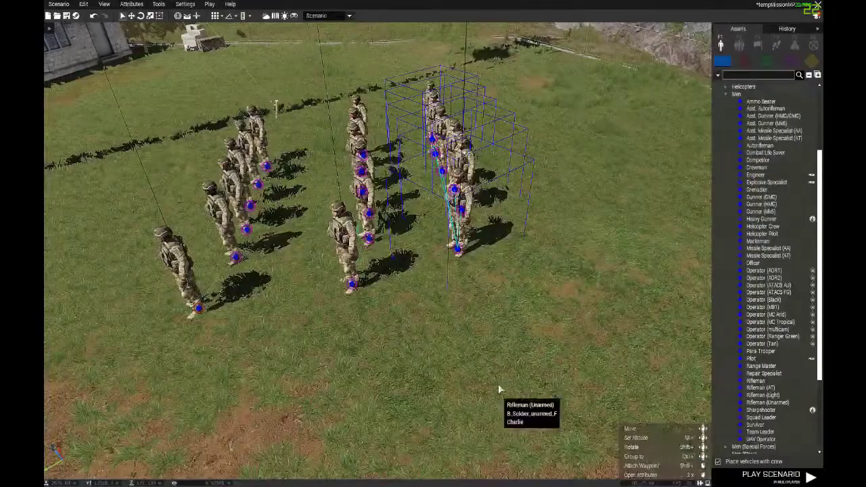
key(ctrl+v)
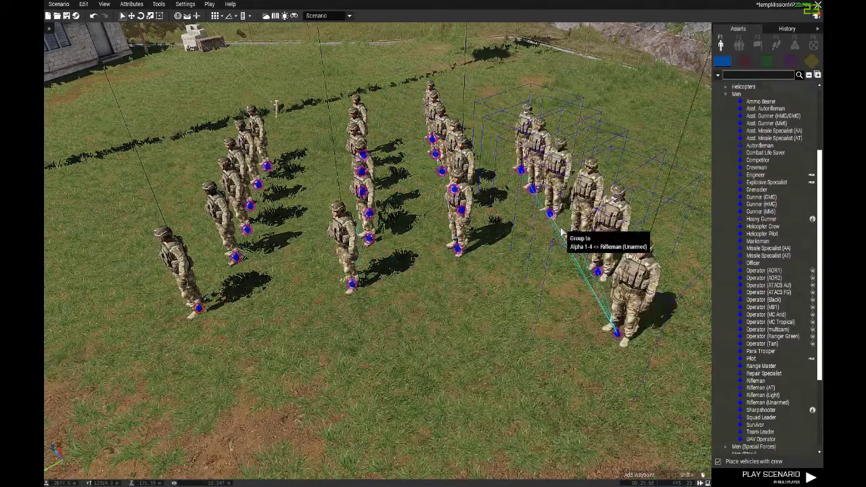
drag(561, 227, 532, 206)
drag(552, 162, 532, 150)
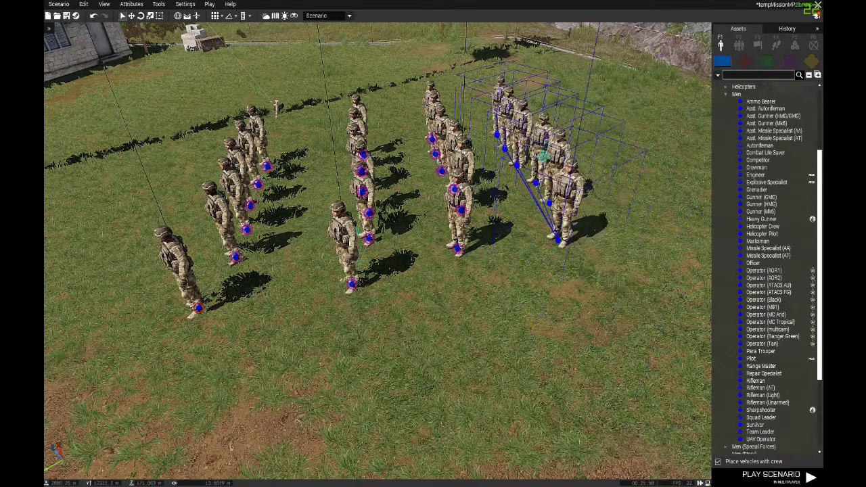
- Set the fourth squad's role description to 'Delta' and open the Play menu
right_click(569, 219)
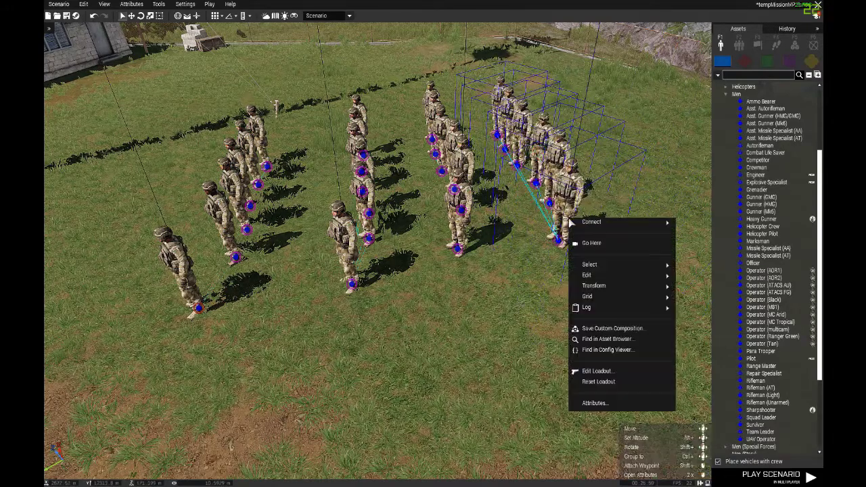
click(595, 402)
click(425, 279)
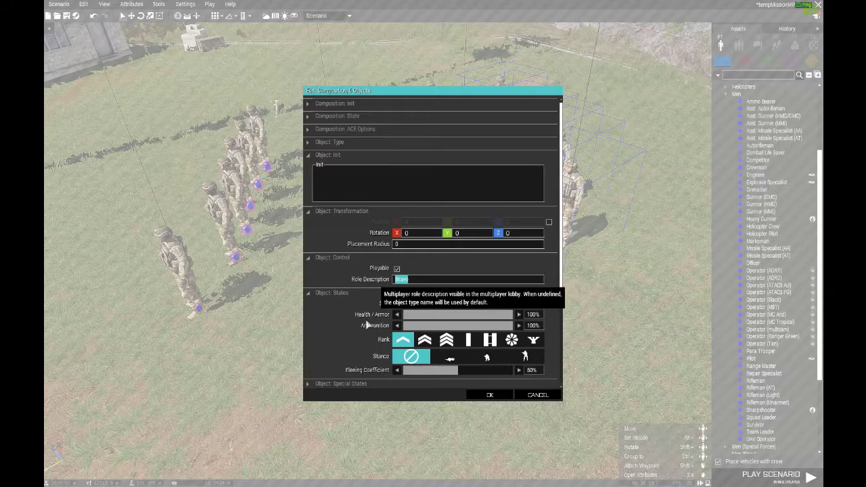
text(Delta)
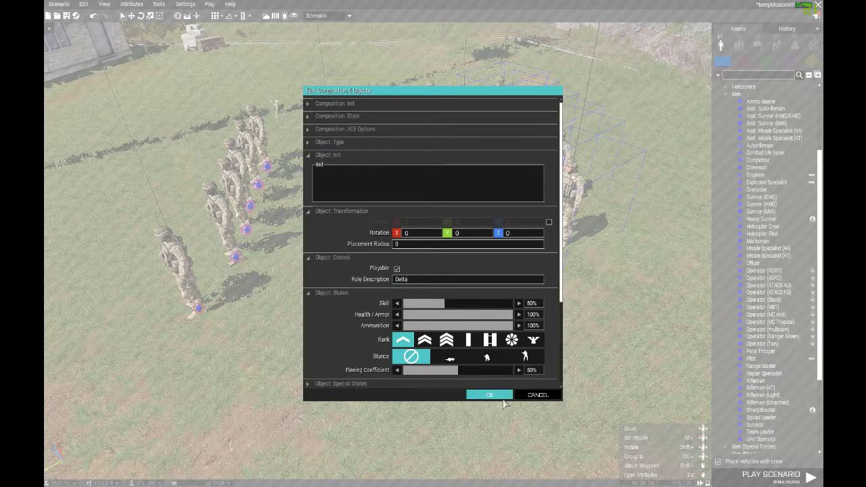
click(490, 395)
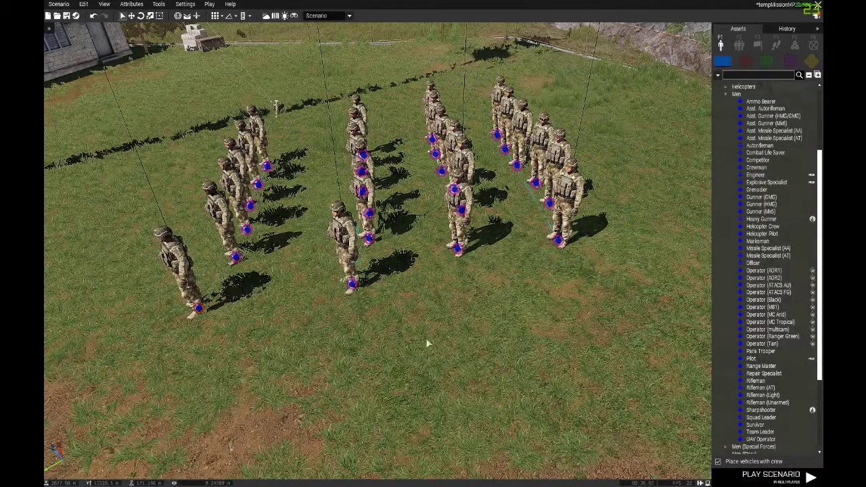
scroll(500, 366, down, 5)
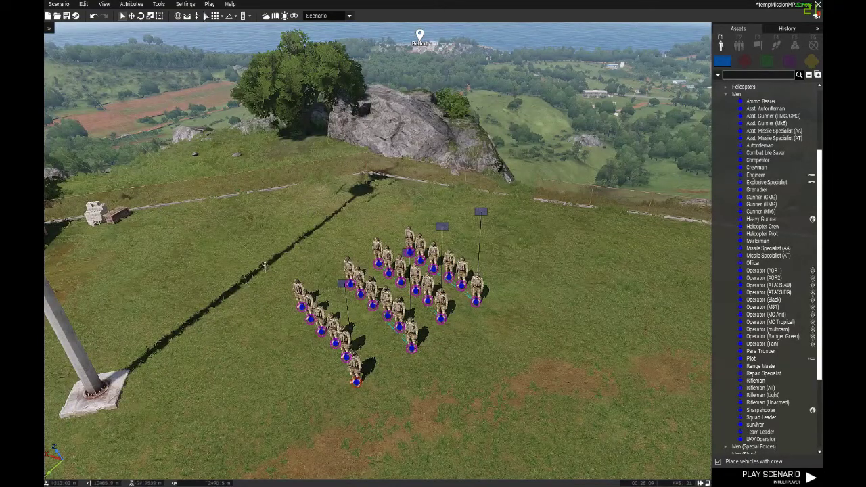
click(209, 4)
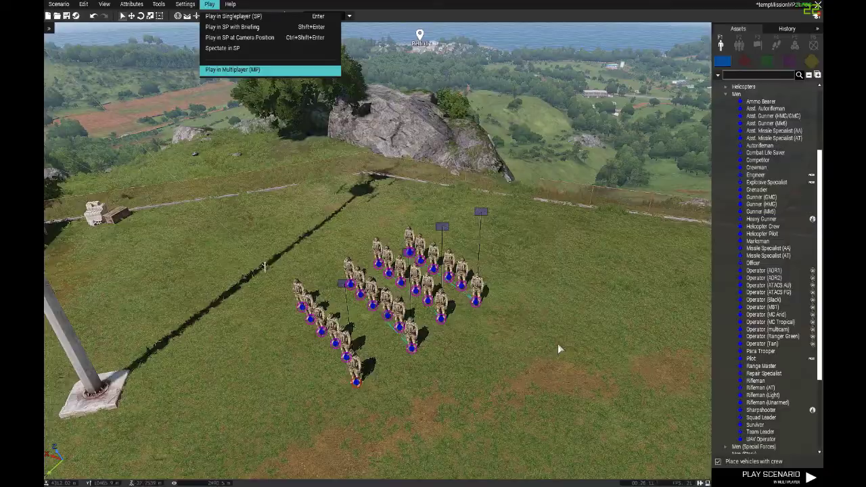
- Play the scenario in Multiplayer and disable AI in the Role Assignment lobby
key(Return)
click(365, 333)
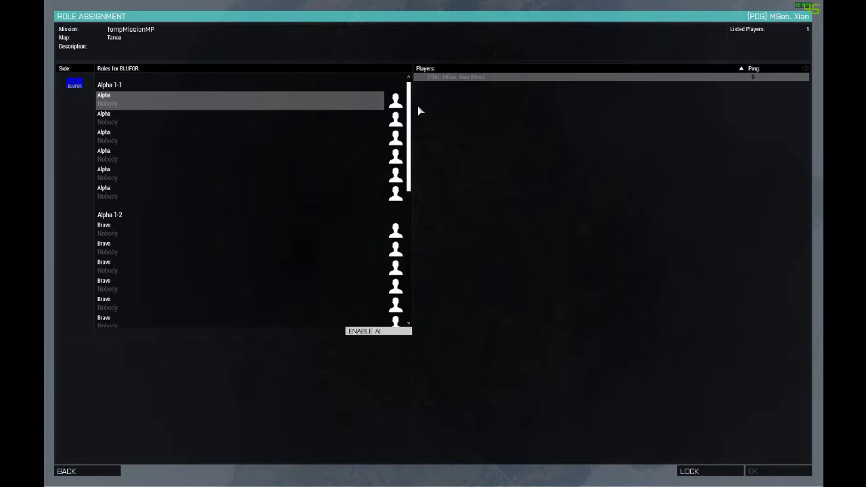
- Move the host from the first Alpha slot through Bravo and Charlie slots to the first Delta slot
mouse_move(410, 109)
mouse_down()
mouse_move(409, 154)
mouse_move(417, 97)
mouse_up()
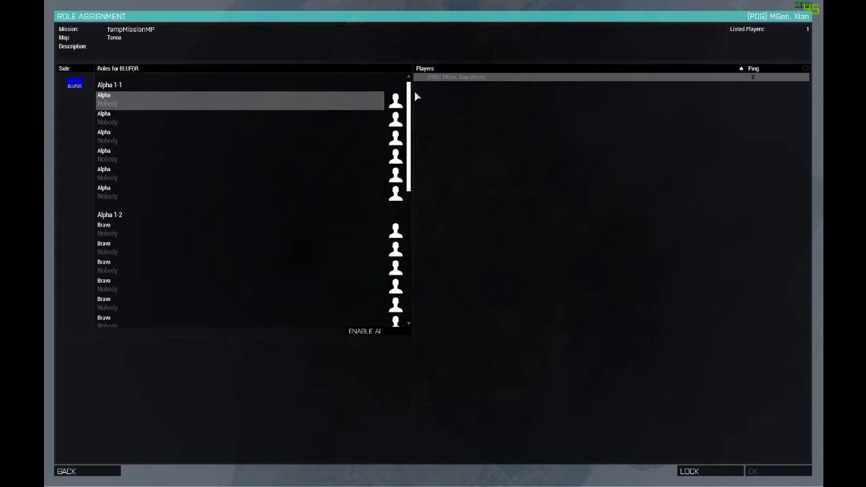
click(114, 103)
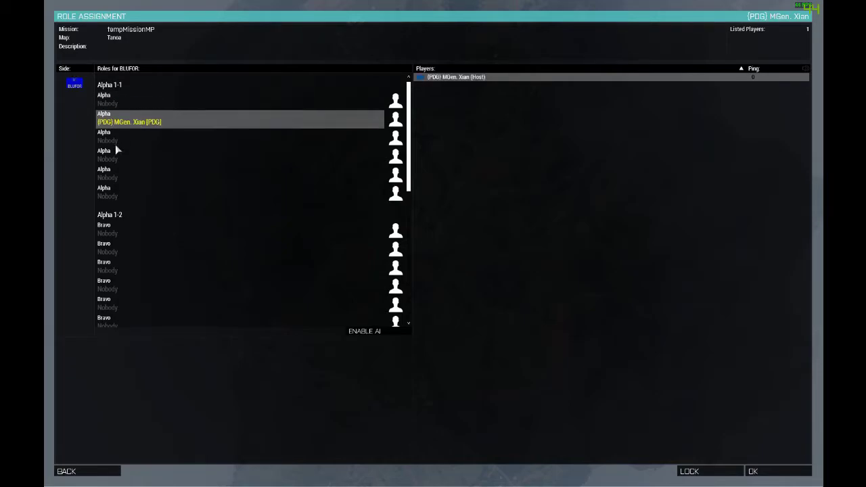
scroll(115, 149, down, 4)
click(126, 193)
click(128, 209)
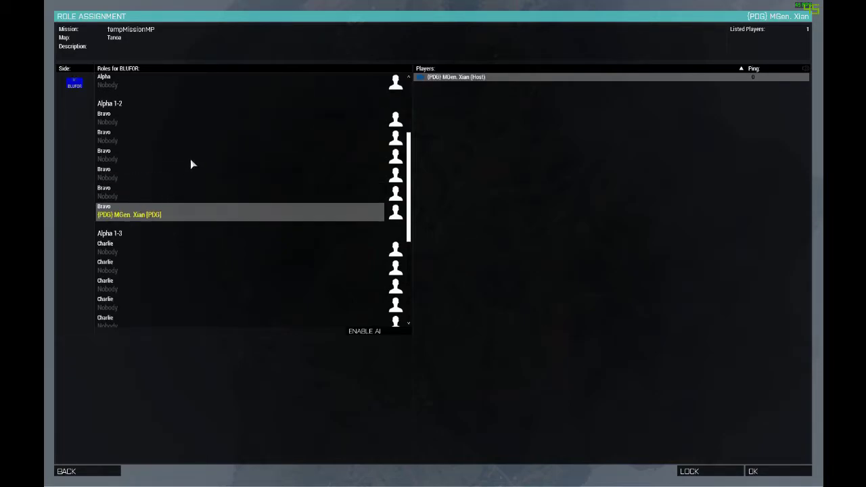
scroll(163, 176, down, 3)
click(135, 180)
click(142, 213)
scroll(169, 218, down, 3)
click(192, 215)
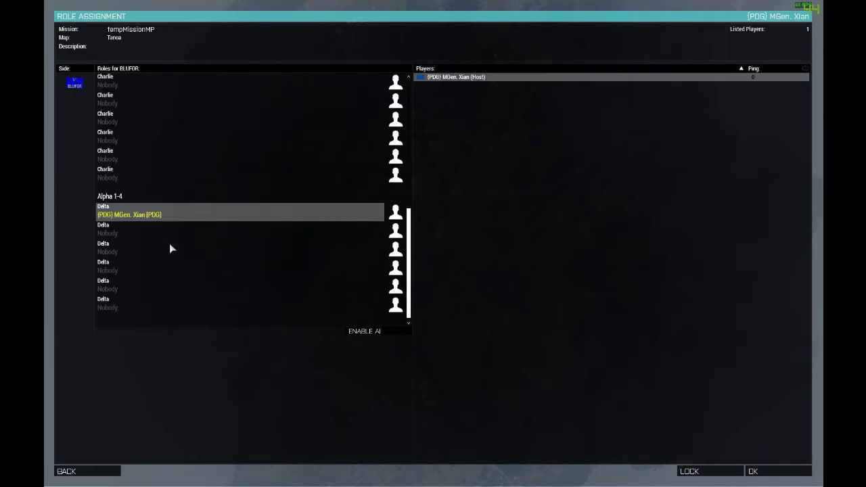
- Move the host back through the first Alpha and Bravo slots, ending in the first Charlie slot
scroll(176, 242, up, 15)
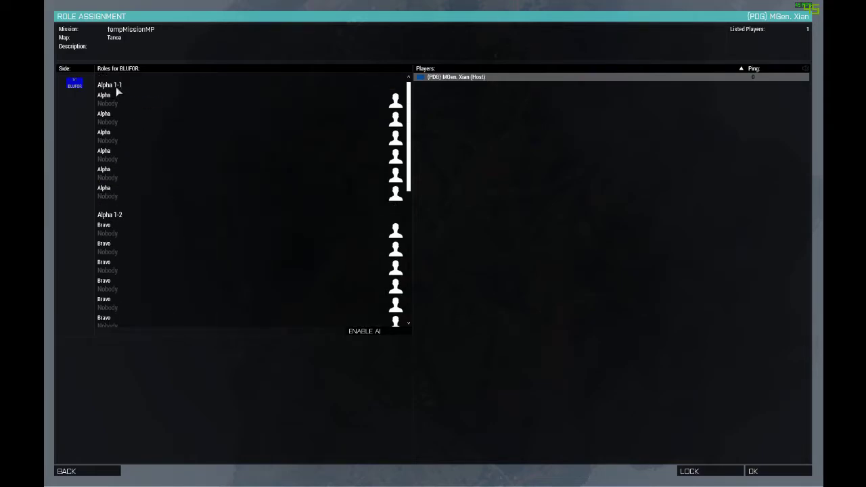
click(115, 89)
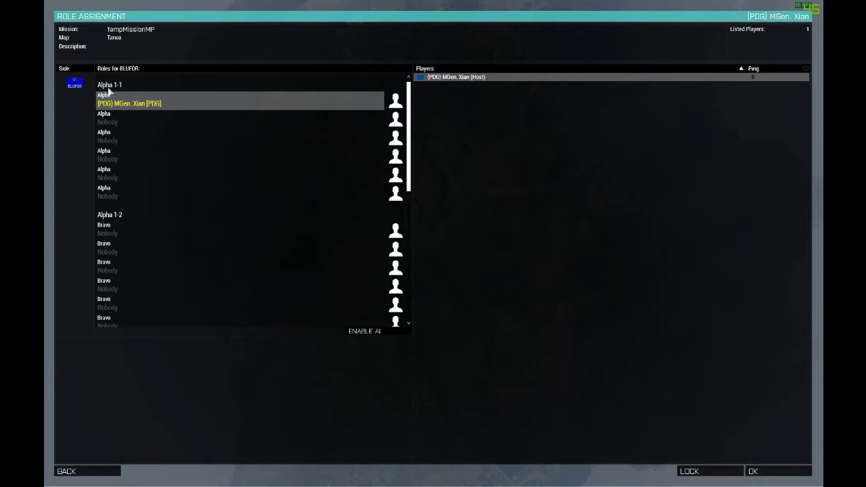
click(120, 228)
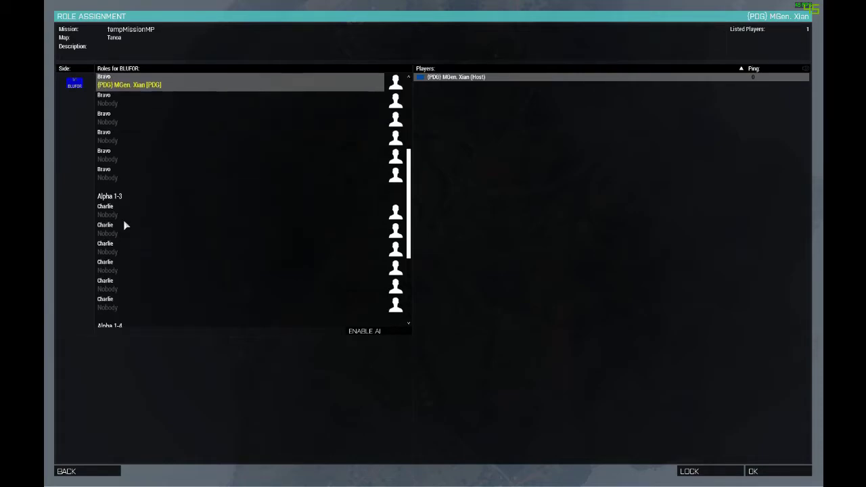
click(109, 212)
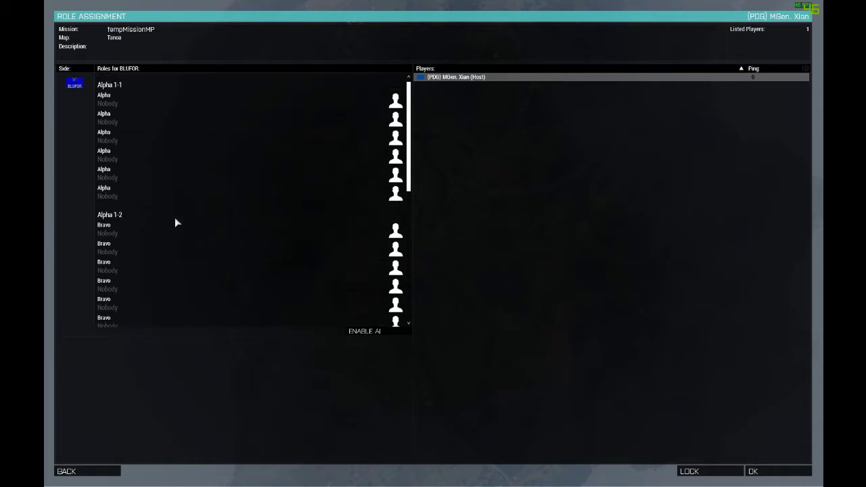